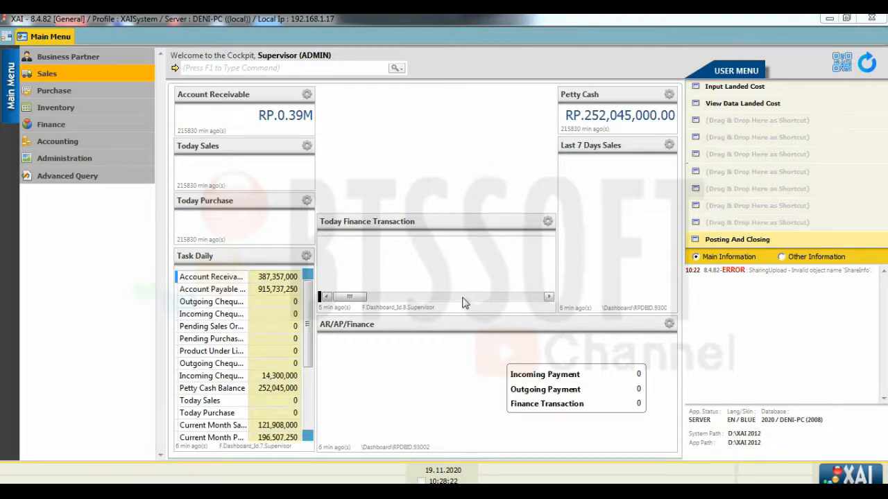
# Start a new refund type in the Sales refund transactions and name it PROGRAM REFUND IPHONE PRIODE NOVEMBER
pyautogui.click(96, 75)
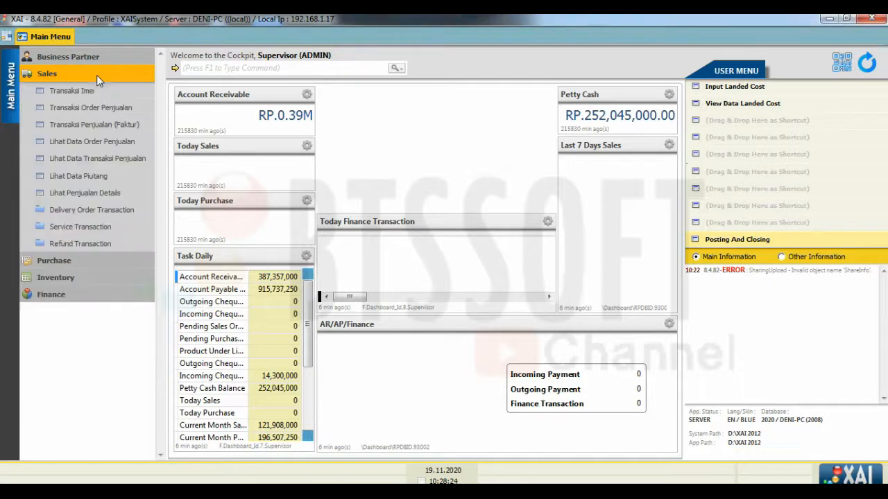
pyautogui.click(115, 244)
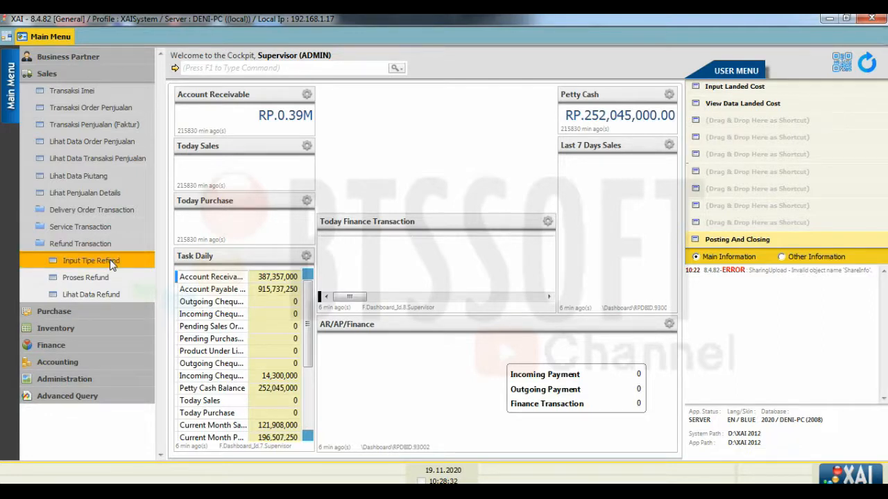
pyautogui.click(109, 260)
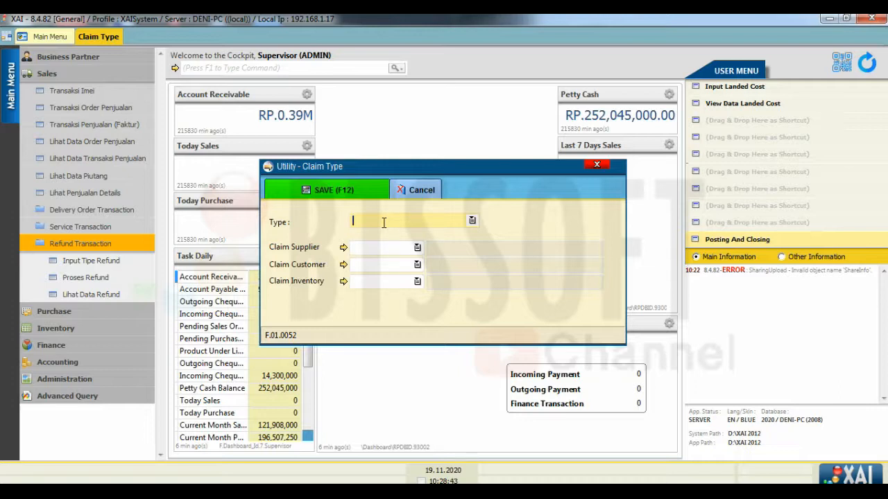
pyautogui.write('progra')
pyautogui.press('BackSpace')
pyautogui.press('BackSpace')
pyautogui.press('BackSpace')
pyautogui.press('BackSpace')
pyautogui.press('BackSpace')
pyautogui.press('BackSpace')
pyautogui.write('PROGR')
pyautogui.write('AM REFUND')
pyautogui.write(' IPHONE ')
pyautogui.write('P')
pyautogui.write('RIO')
pyautogui.write('DE NOVEMB')
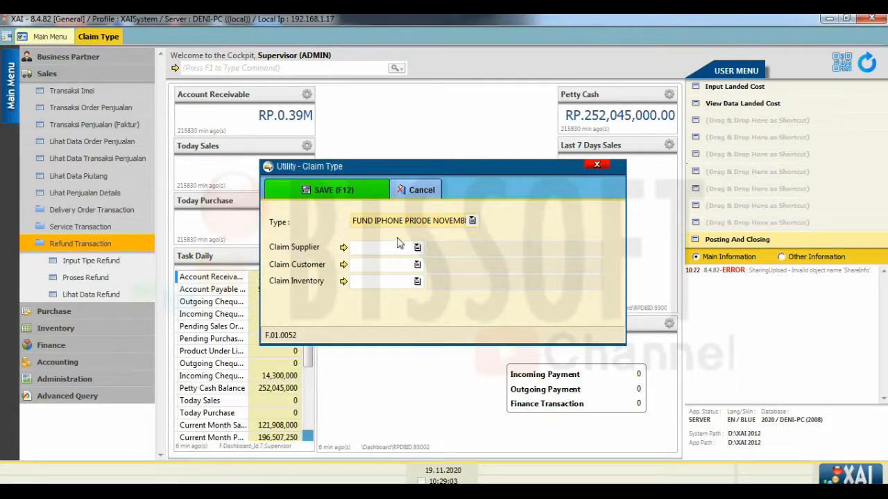
# Assign PENDAPATAN REFUND as the claim supplier product and BEBAN REFUND as the claim customer product
pyautogui.click(417, 247)
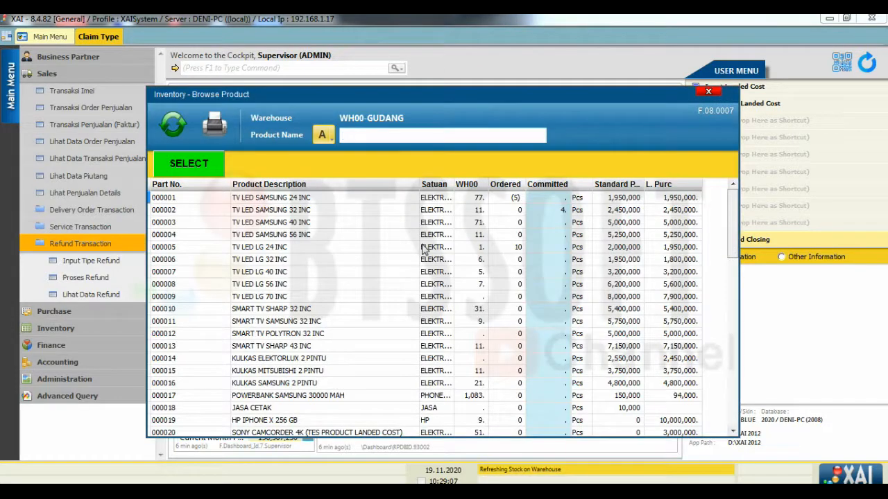
pyautogui.write('PENDAP')
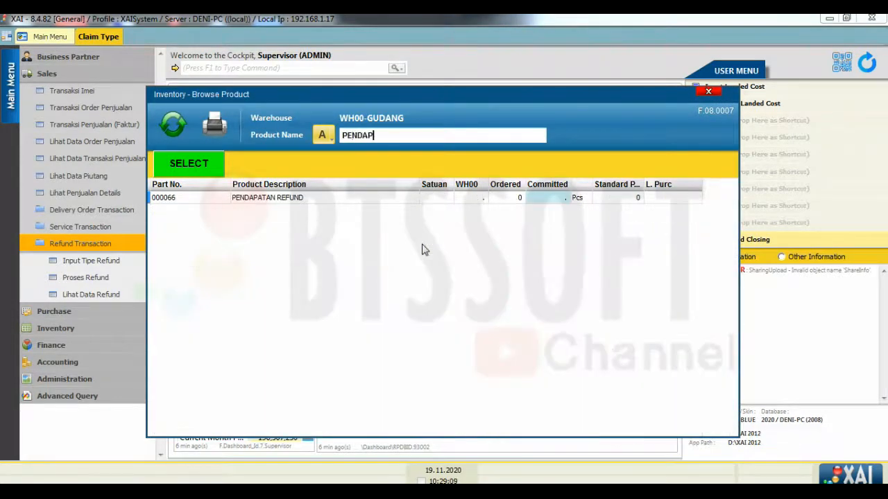
pyautogui.doubleClick(330, 200)
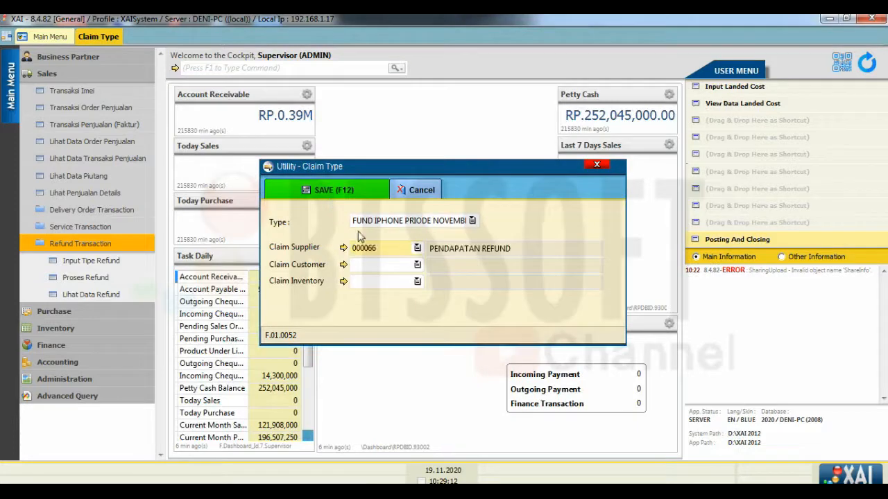
pyautogui.click(417, 265)
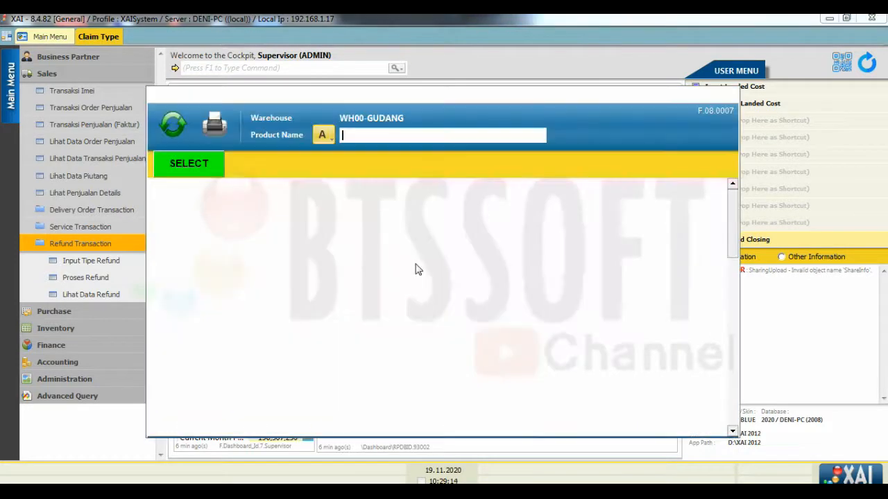
pyautogui.write('BEBA')
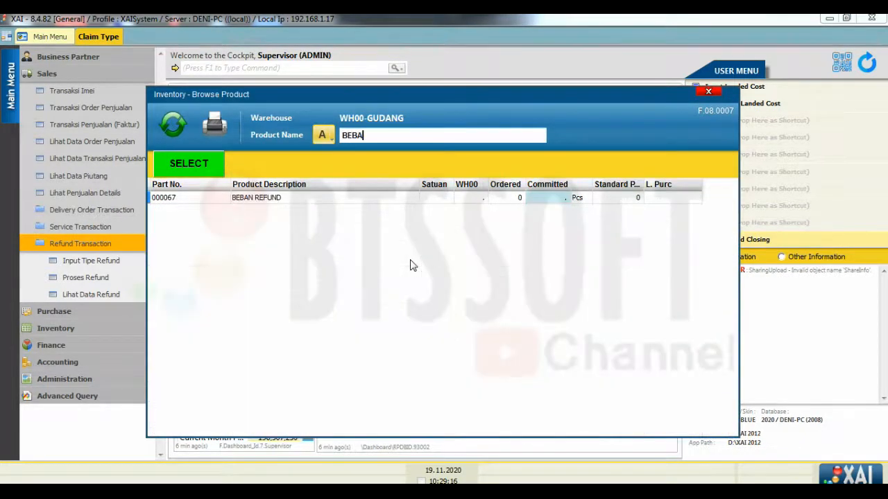
pyautogui.doubleClick(323, 202)
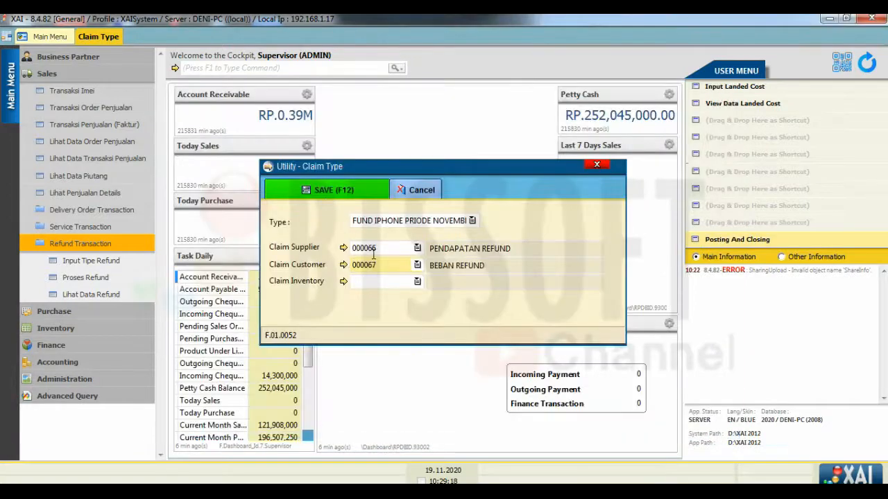
# Assign PENDAPATAN REFUND as the claim inventory product and save the claim type
pyautogui.click(417, 281)
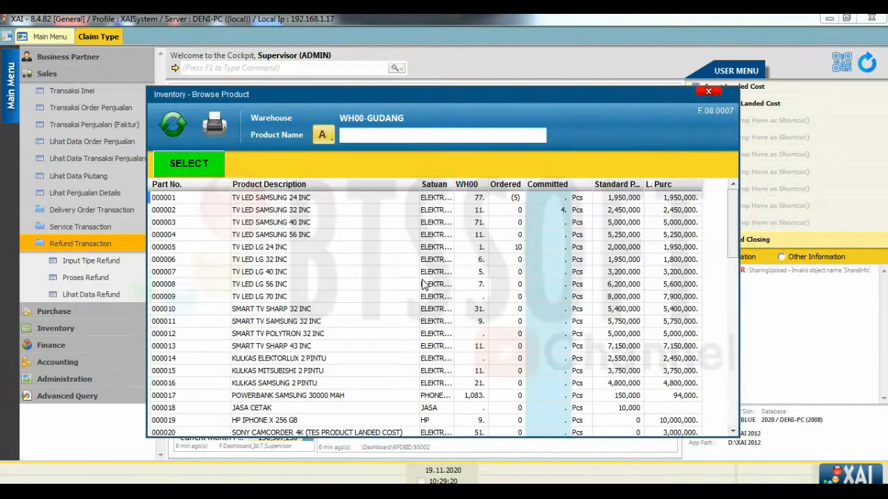
pyautogui.write('PENDPA')
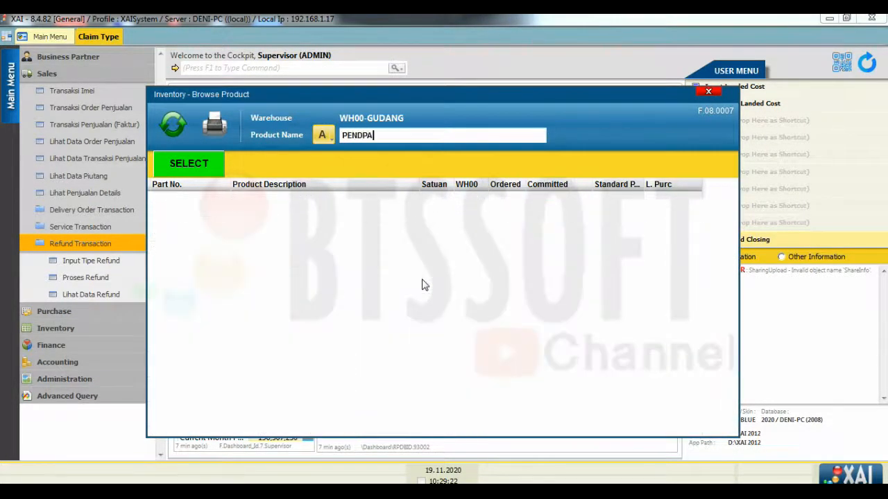
pyautogui.press('BackSpace')
pyautogui.press('BackSpace')
pyautogui.write('A')
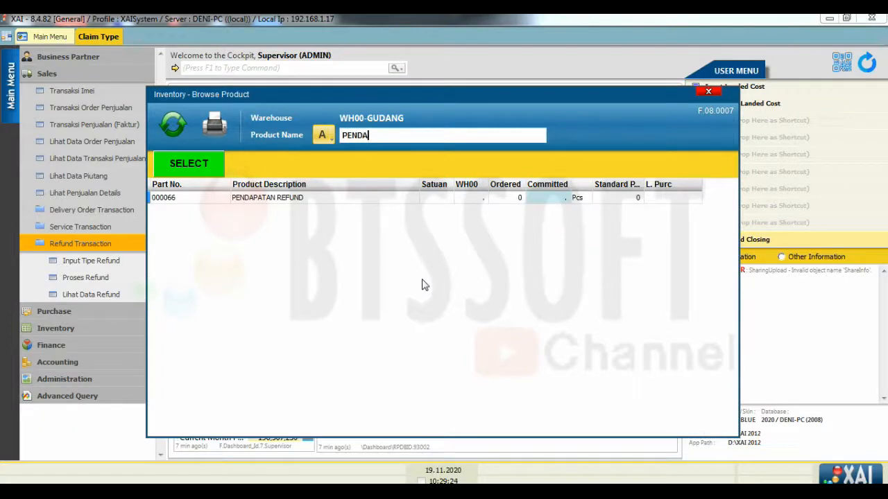
pyautogui.doubleClick(327, 200)
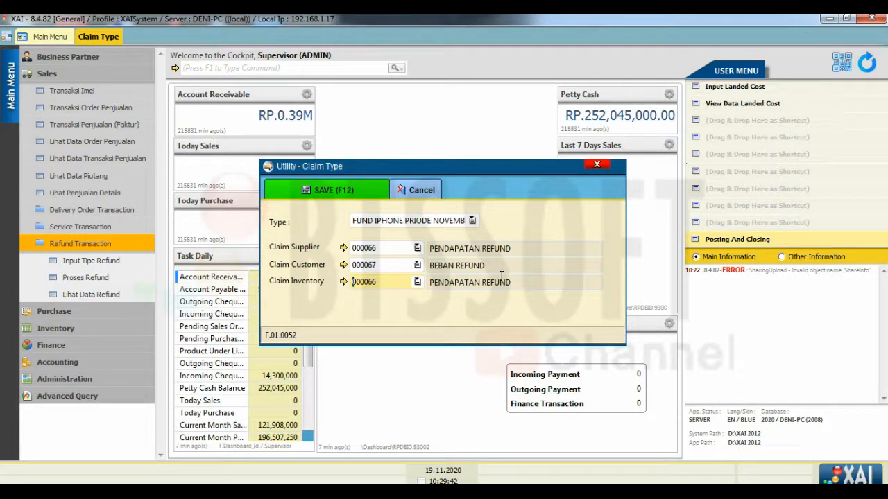
pyautogui.click(328, 192)
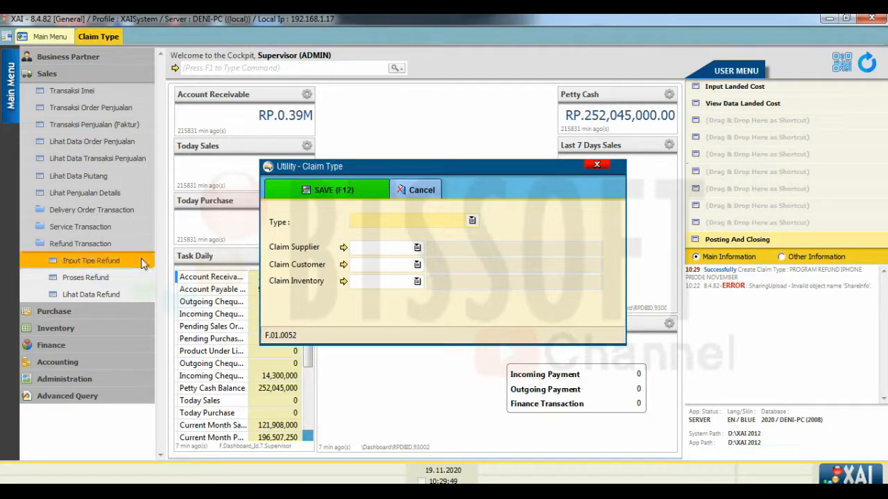
# Start a new refund claim with an automatic document number and the document type PROGRAM REFUND IPHONE PRIODE NOVEMBER
pyautogui.click(111, 279)
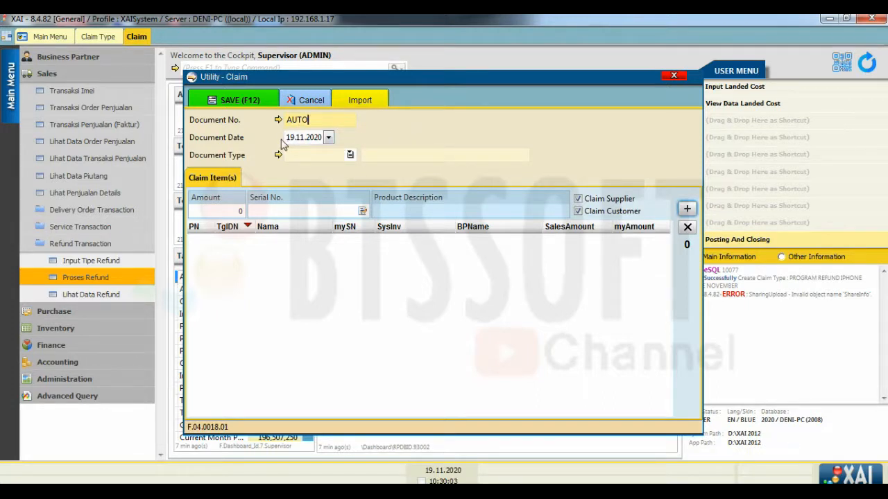
pyautogui.press('Tab')
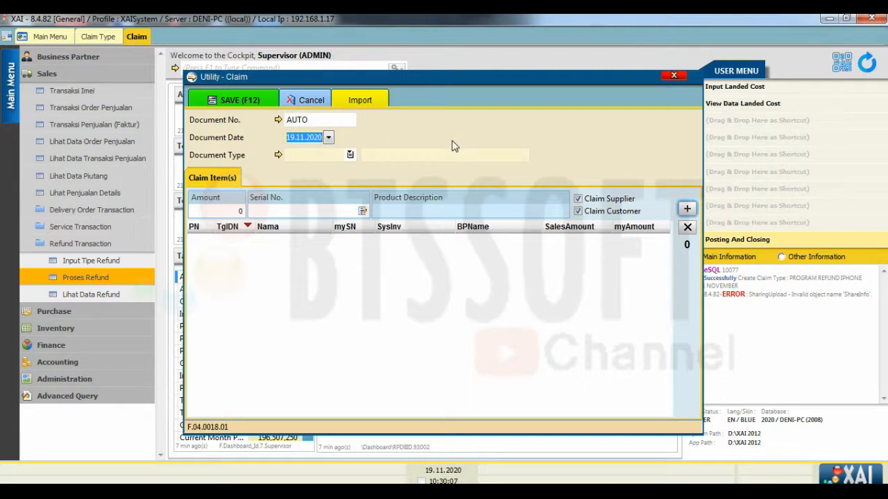
pyautogui.press('Tab')
pyautogui.click(350, 155)
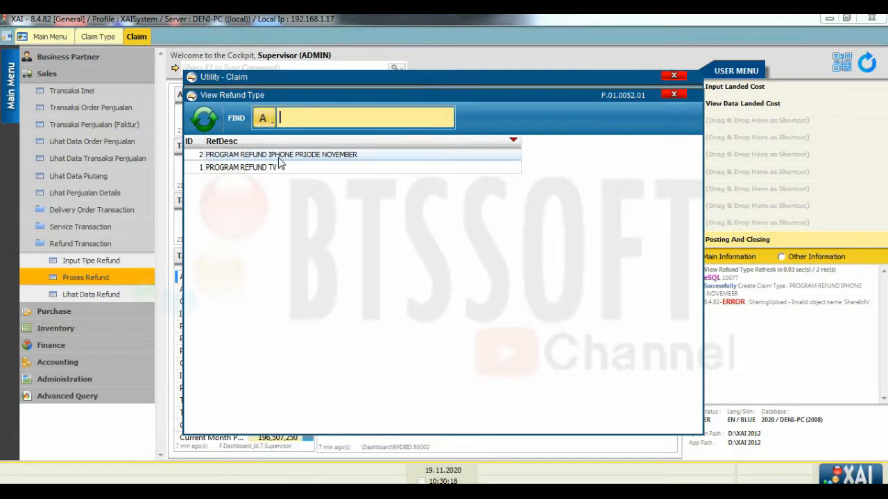
pyautogui.doubleClick(279, 156)
# Add a claim item with an amount of 100,000 for serial number 222
pyautogui.click(235, 210)
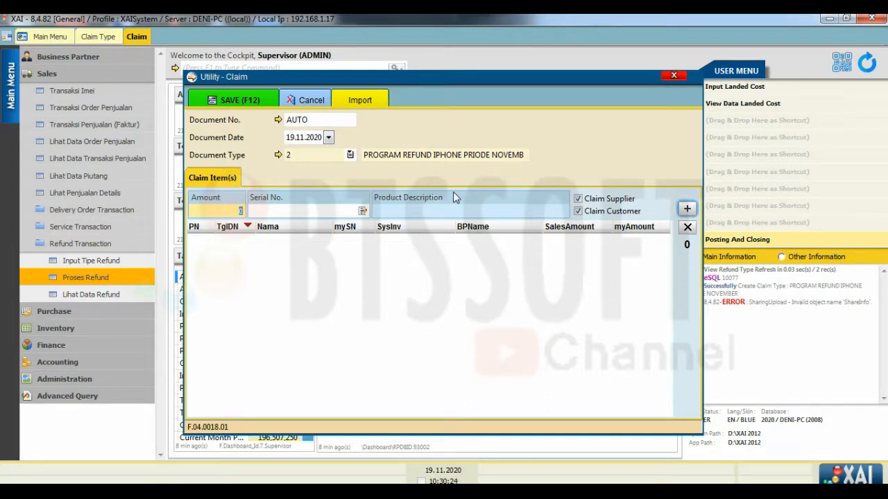
pyautogui.write('1000000')
pyautogui.click(305, 212)
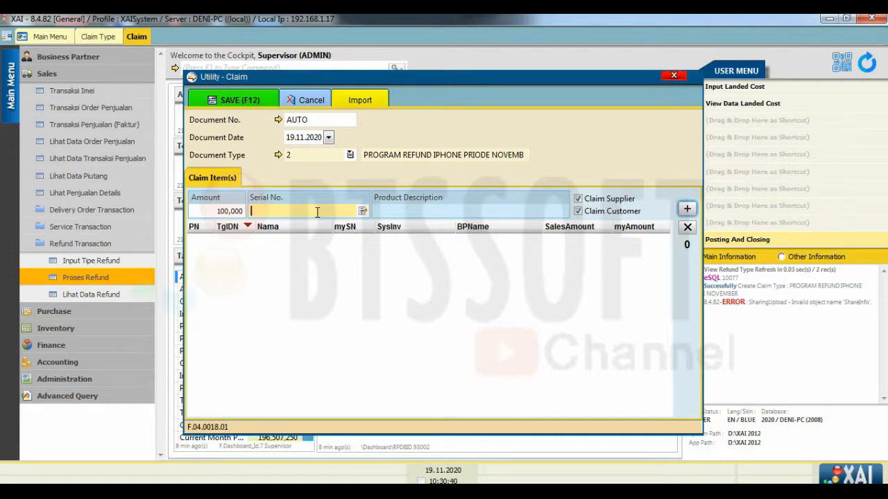
pyautogui.write('222')
pyautogui.press('Return')
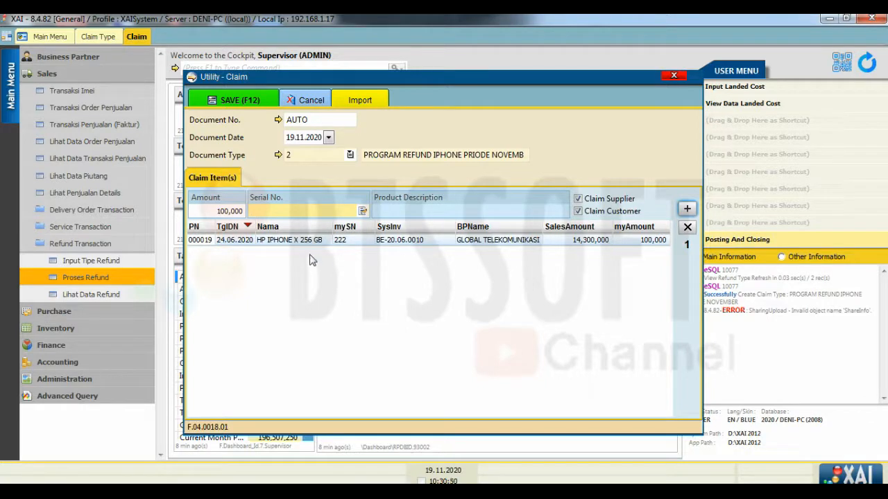
pyautogui.click(322, 242)
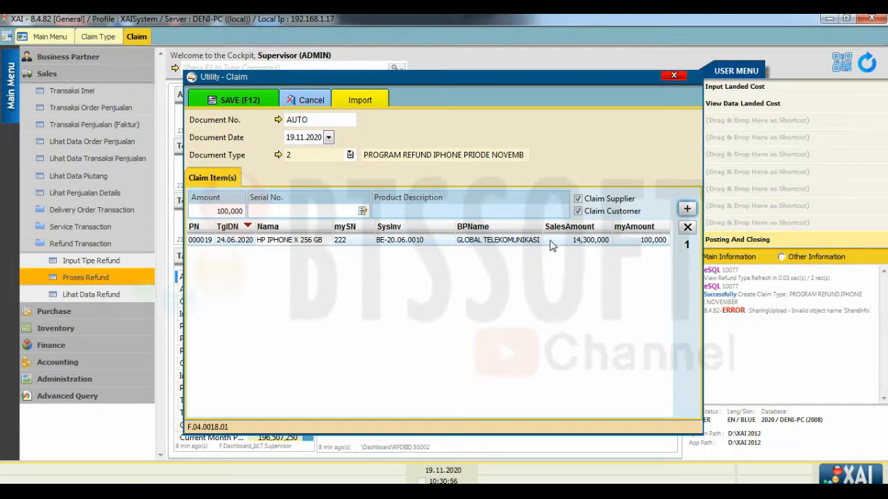
pyautogui.click(591, 244)
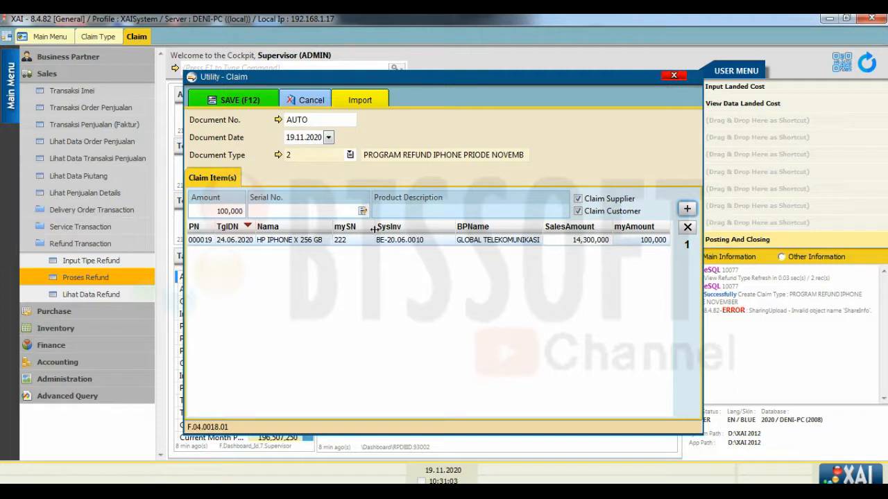
# Try to add another claim item with serial number 333
pyautogui.click(319, 211)
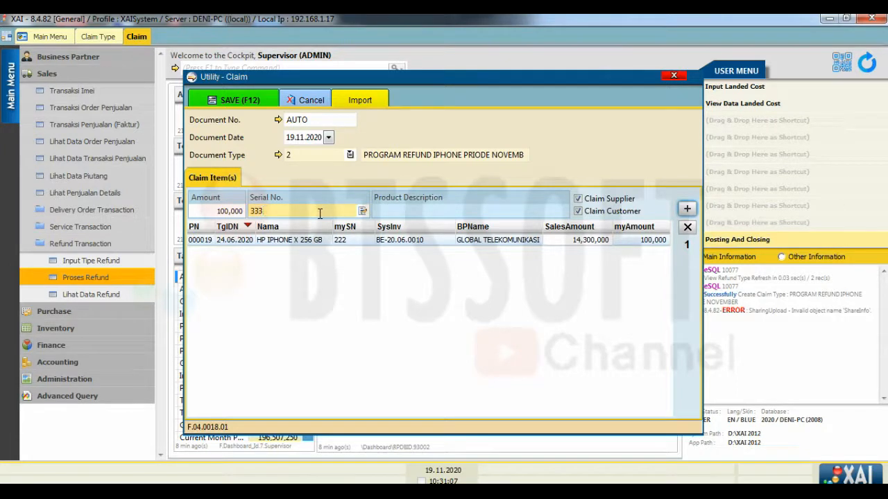
pyautogui.write('333')
pyautogui.press('Return')
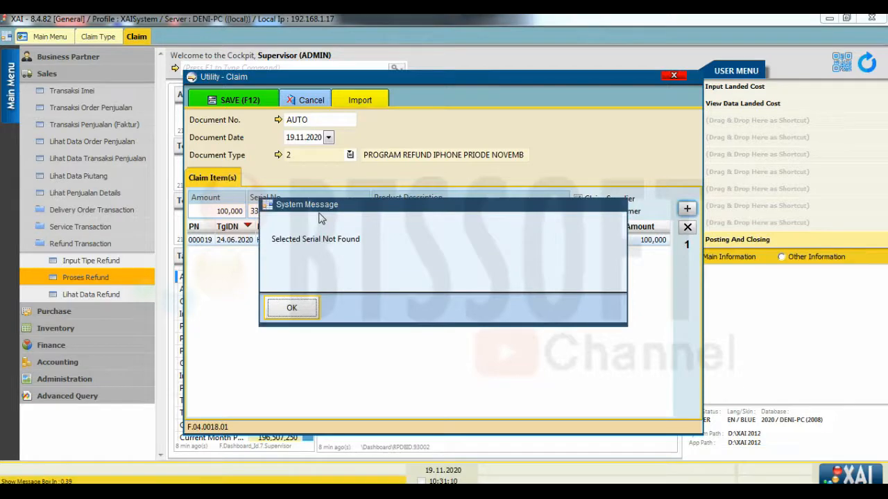
pyautogui.click(291, 309)
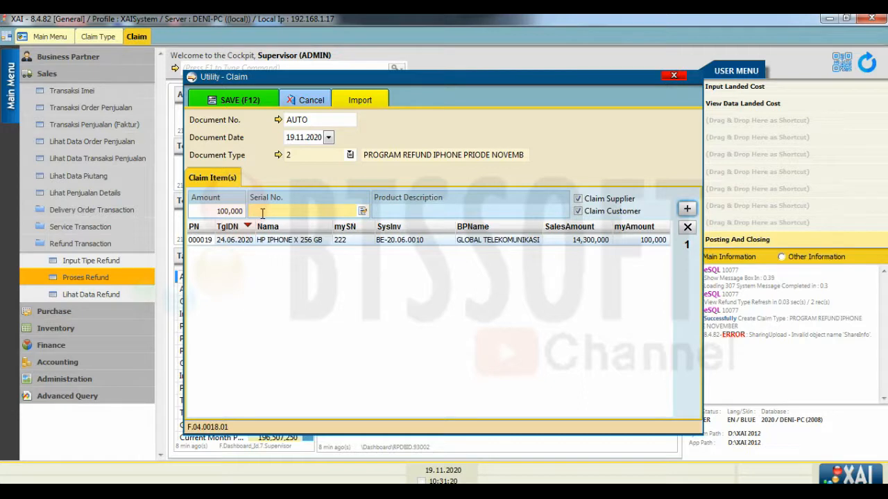
# Save the refund claim and close both the claim and claim type forms
pyautogui.click(238, 101)
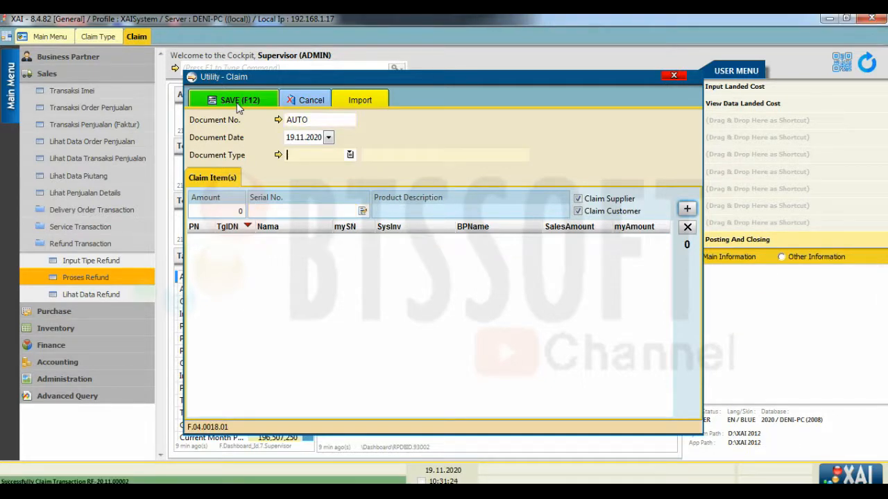
pyautogui.click(674, 77)
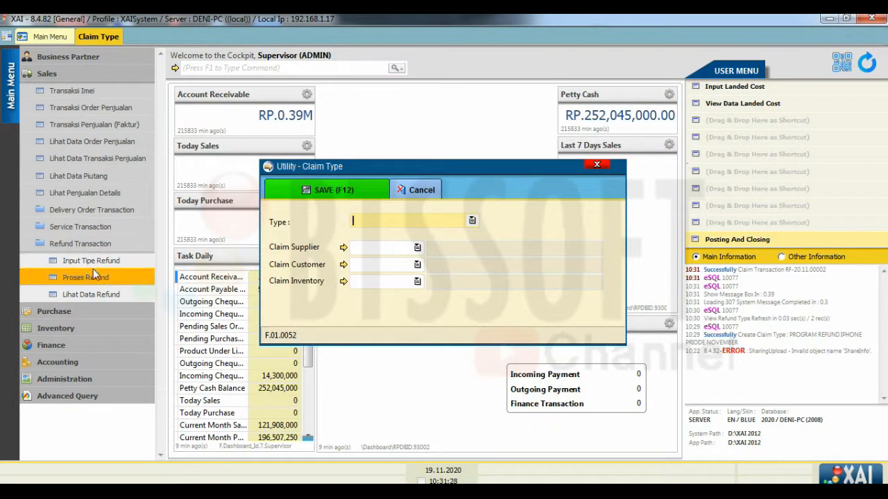
pyautogui.click(596, 165)
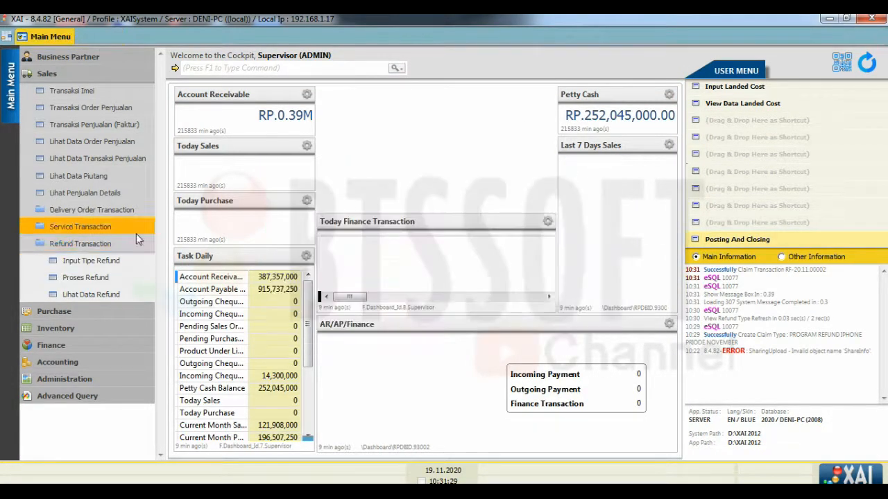
# Show the linked claim details of the PROGRAM REFUND IPHONE PRIODE NOVEMBER transaction in the refund data list, with the window maximized
pyautogui.click(90, 295)
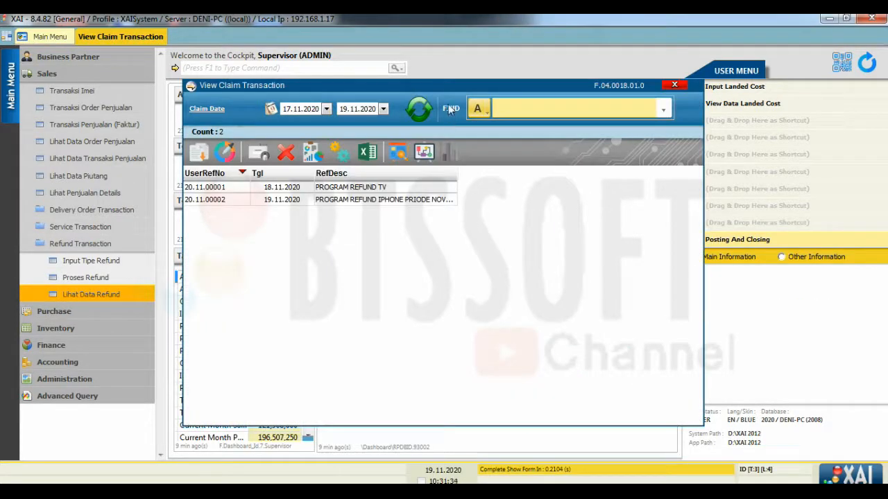
pyautogui.moveTo(455, 175); pyautogui.dragTo(547, 174)
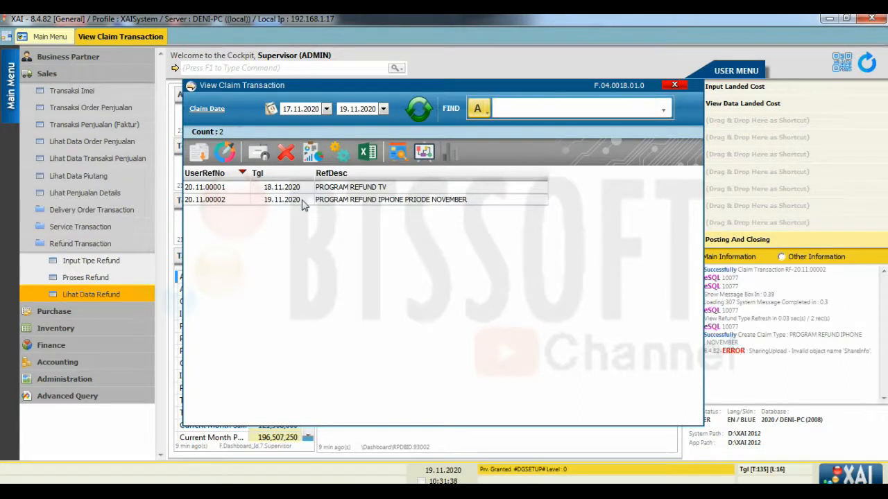
pyautogui.rightClick(349, 202)
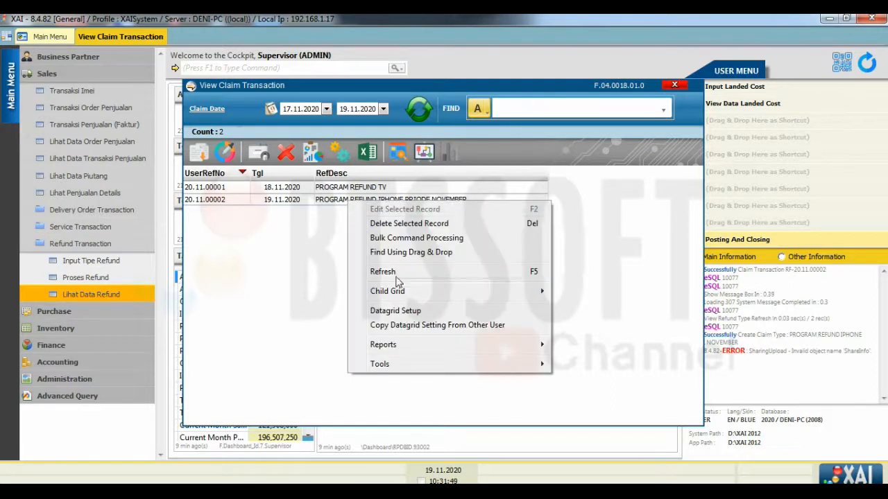
pyautogui.moveTo(405, 293)
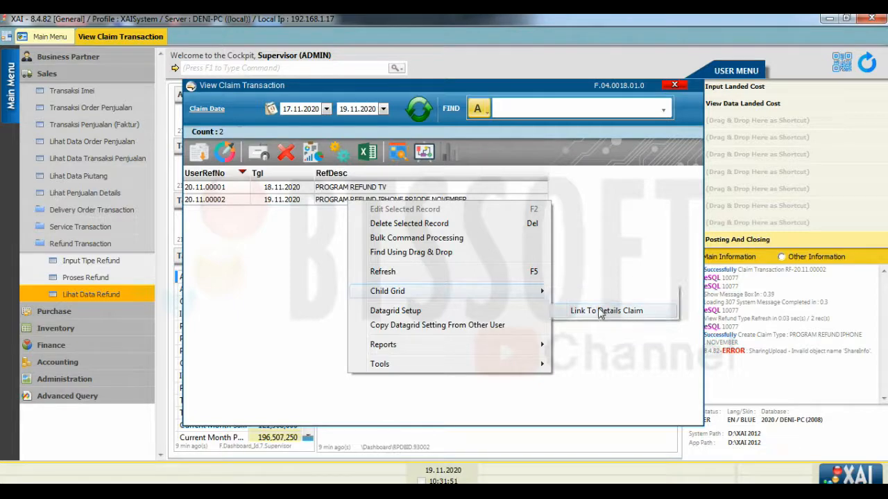
pyautogui.click(596, 311)
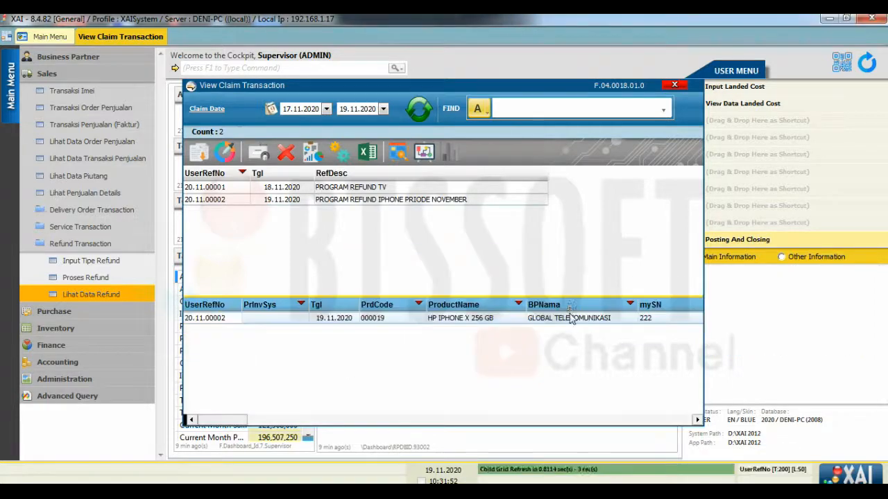
pyautogui.doubleClick(415, 84)
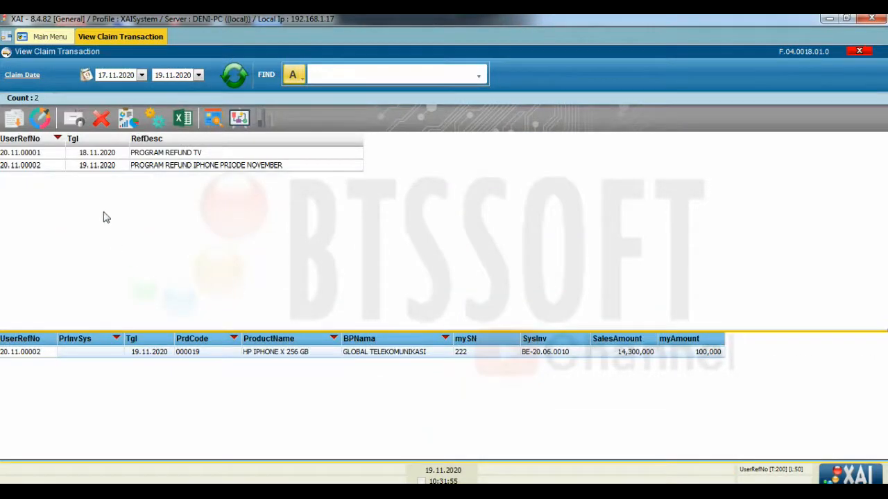
# Check the product and purchase invoice fields of the linked claim detail, and open the supplier payable payment form (Pembayaran Hutang)
pyautogui.click(313, 352)
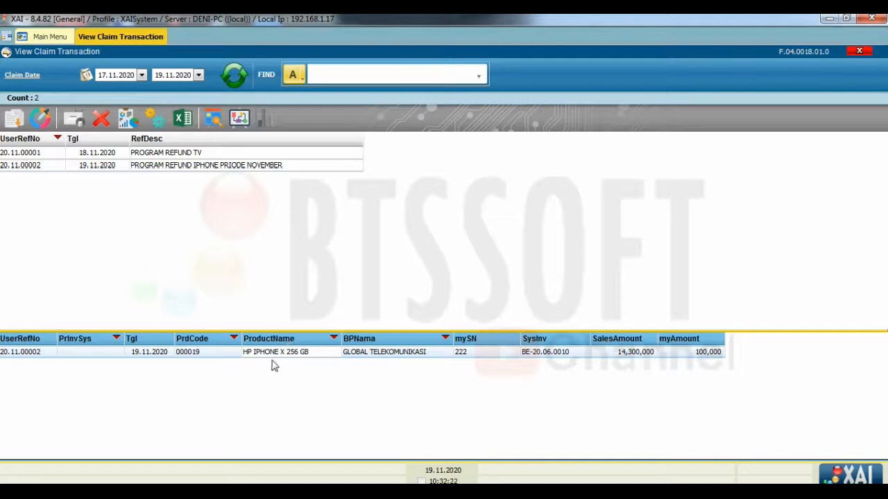
pyautogui.click(79, 355)
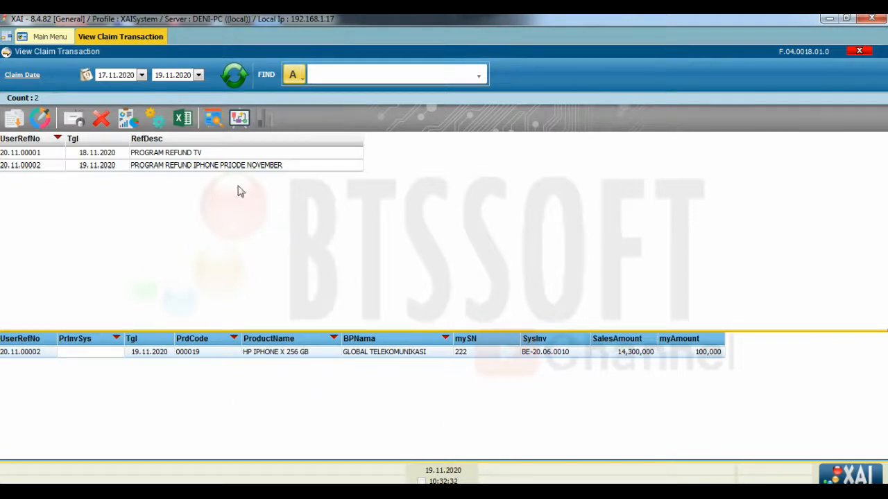
pyautogui.click(50, 37)
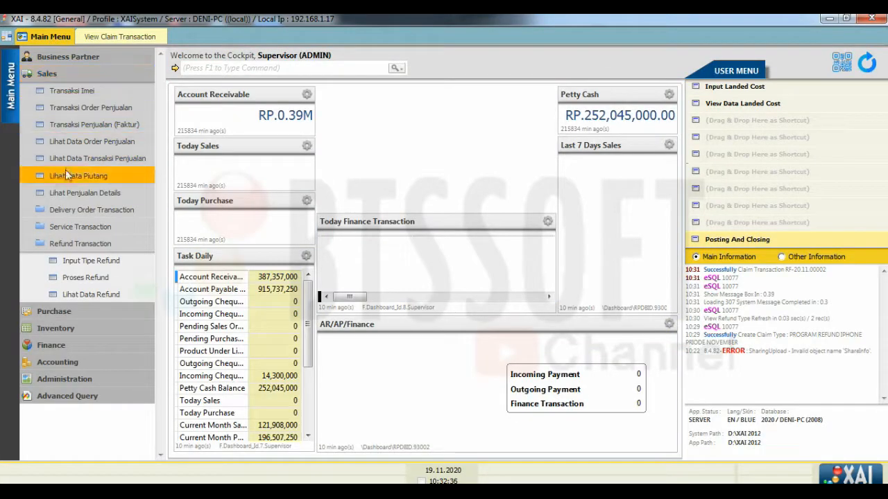
pyautogui.click(55, 74)
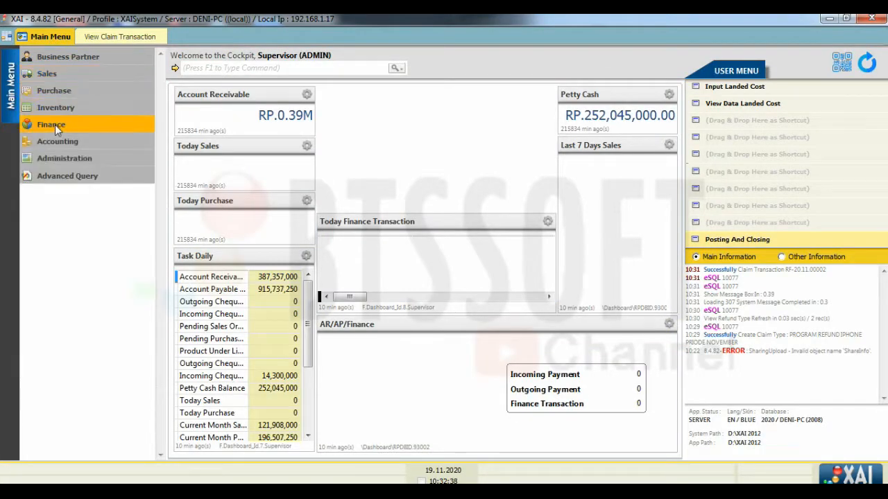
pyautogui.click(56, 128)
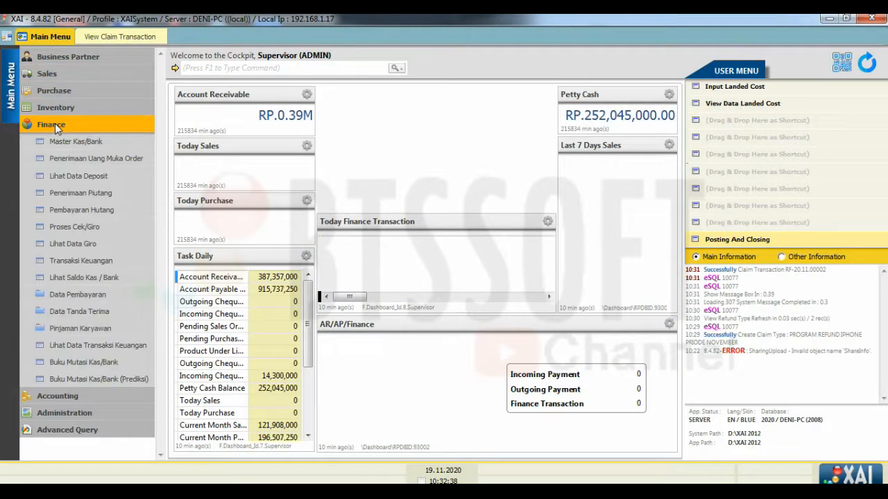
pyautogui.click(101, 215)
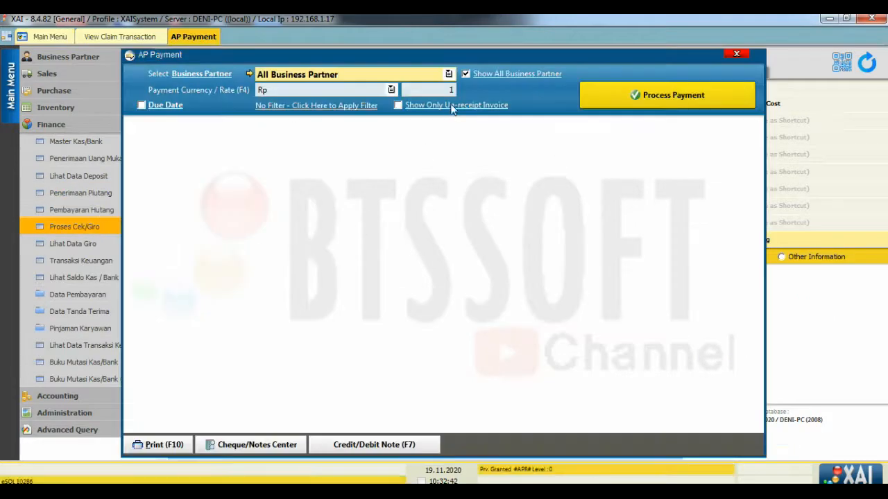
# Find the supplier GLOBAL TELEKOMUNIKASI with the search text GLO and list its outstanding invoices for payment
pyautogui.click(454, 73)
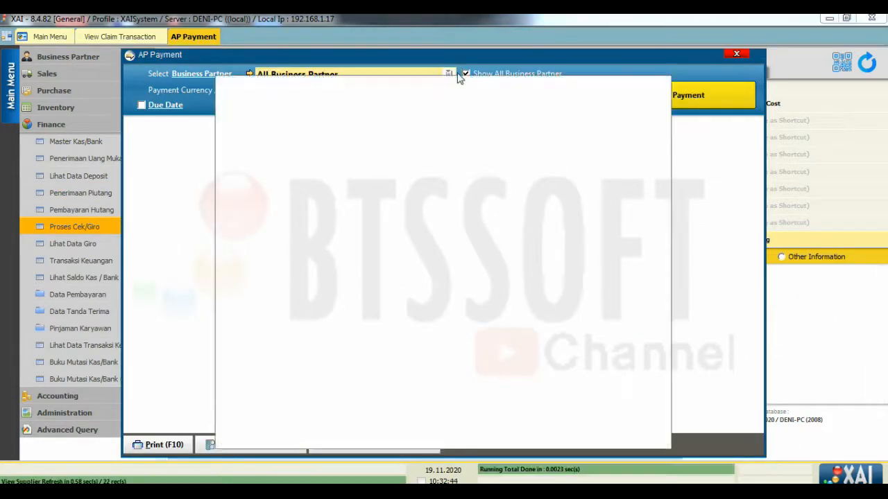
pyautogui.write('GLO')
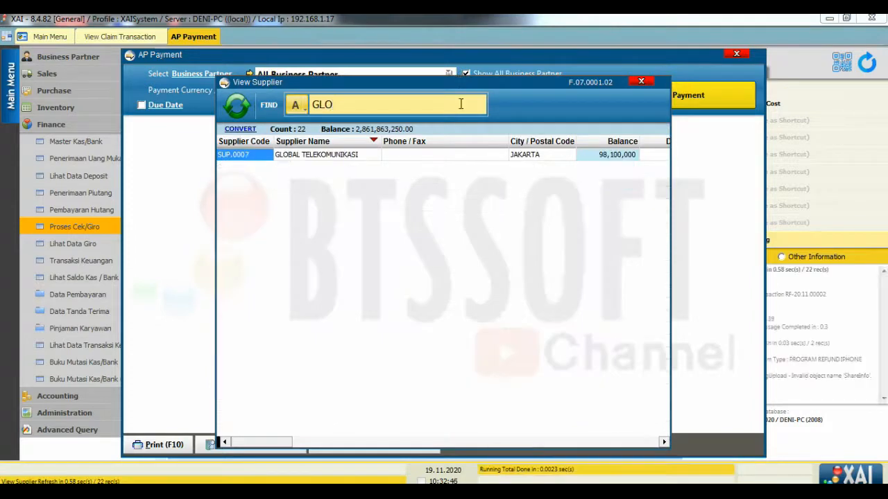
pyautogui.doubleClick(380, 155)
pyautogui.click(631, 95)
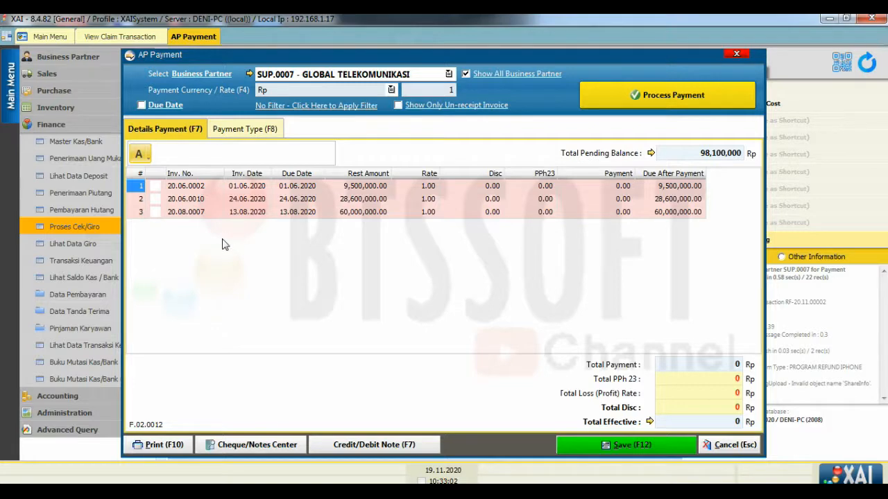
pyautogui.click(593, 97)
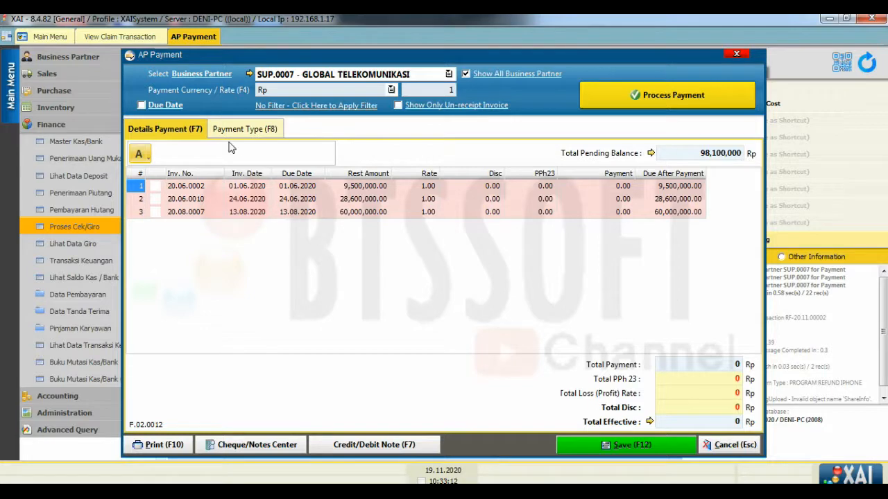
# Generate the claim invoice for the PROGRAM REFUND IPHONE PRIODE NOVEMBER transaction and refresh the claim list to check its purchase invoice field
pyautogui.click(128, 39)
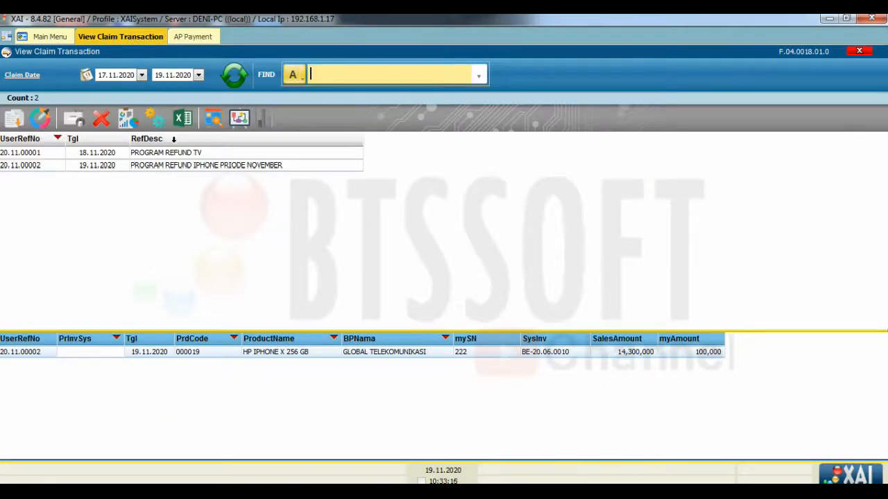
pyautogui.rightClick(170, 172)
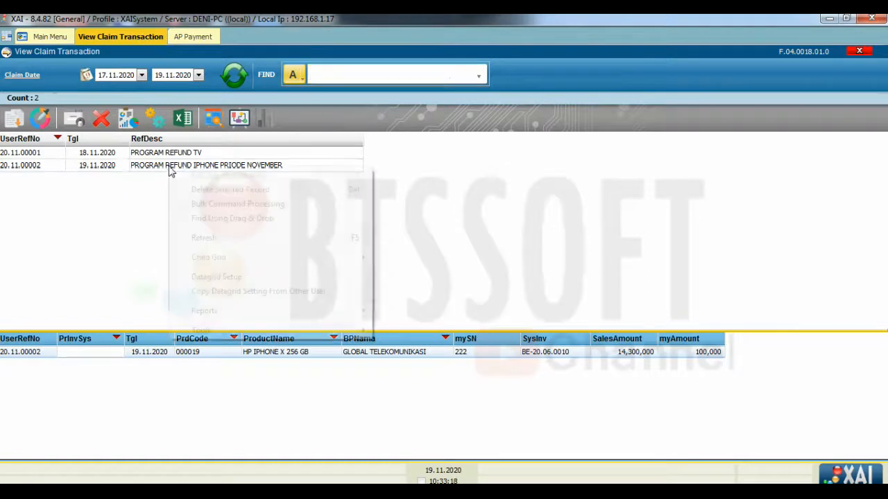
pyautogui.moveTo(201, 330)
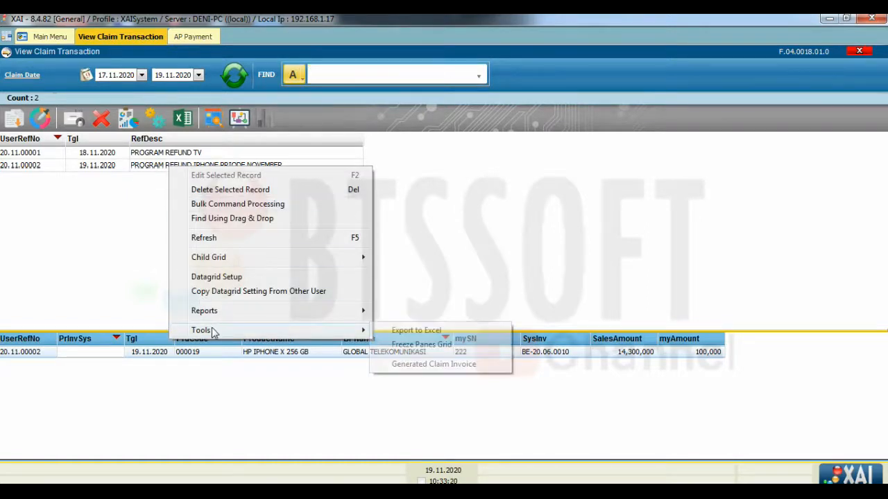
pyautogui.click(426, 366)
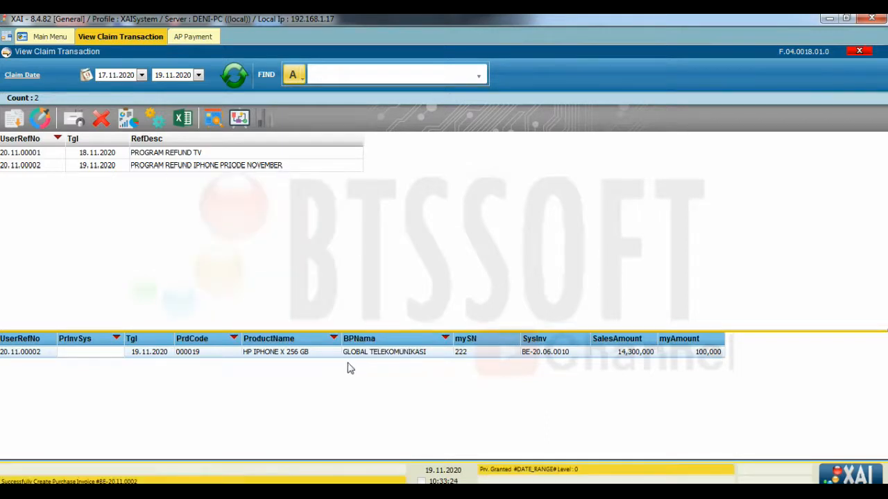
pyautogui.click(229, 77)
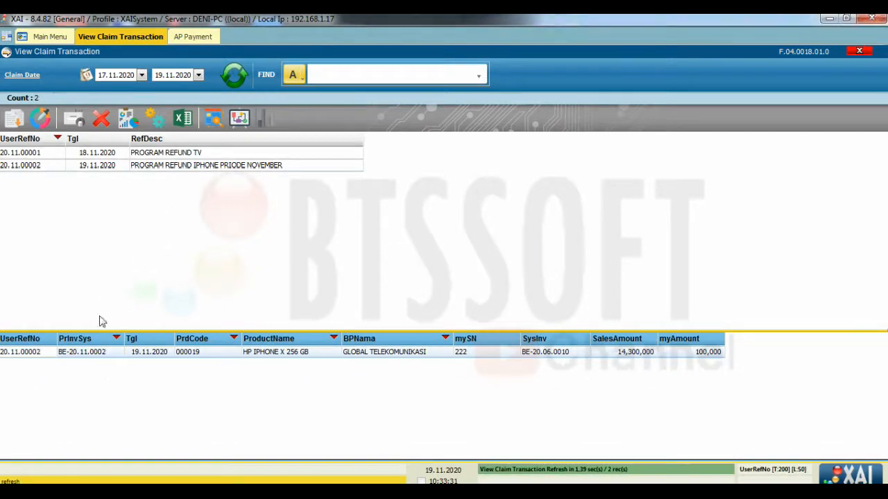
pyautogui.click(88, 354)
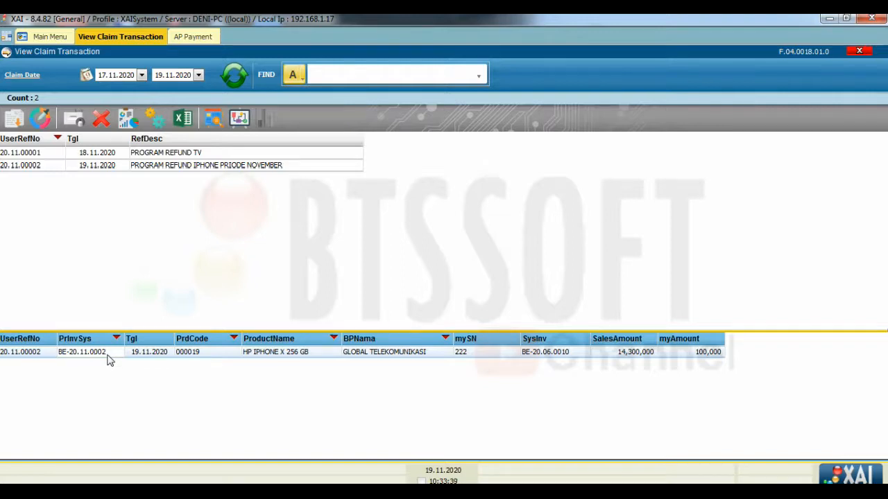
# Reload the outstanding invoices of GLOBAL TELEKOMUNIKASI in the payable payment form and examine the refund invoice's remaining amount
pyautogui.click(205, 39)
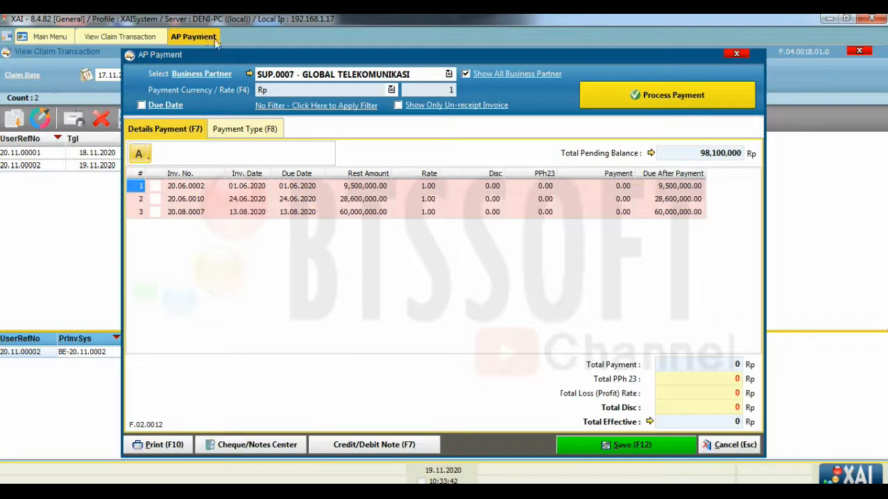
pyautogui.click(660, 95)
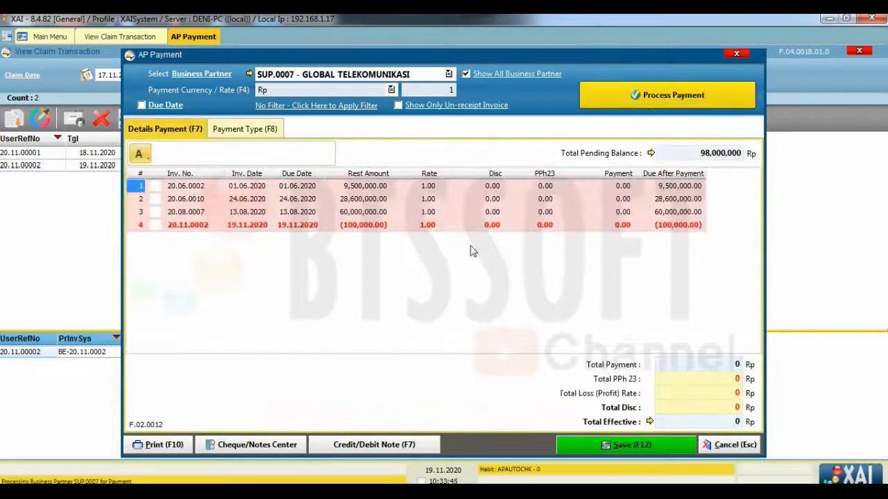
pyautogui.click(357, 227)
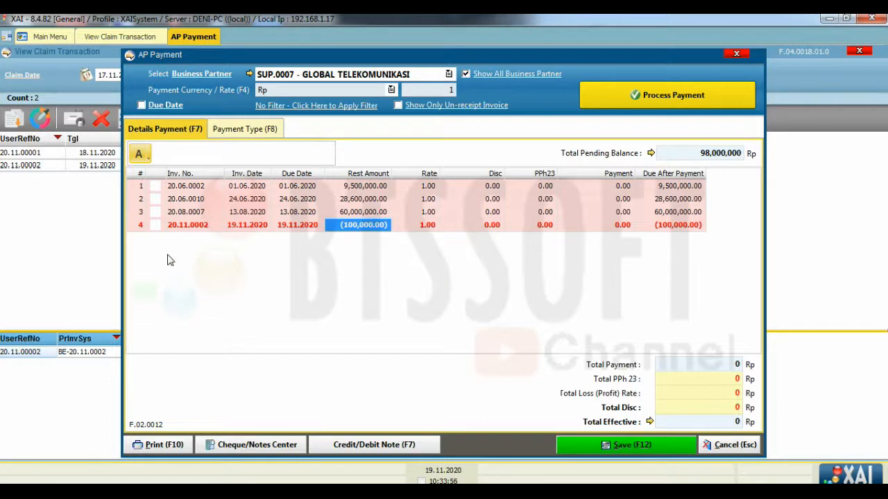
# Mark the 9,500,000 invoice and the 100,000 refund invoice for payment, examine the total payment, and unmark both
pyautogui.rightClick(157, 191)
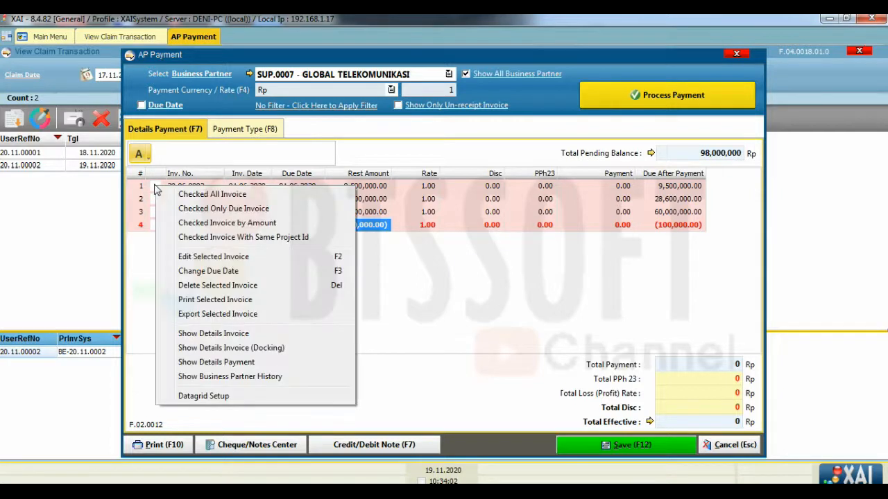
pyautogui.click(155, 189)
pyautogui.click(154, 189)
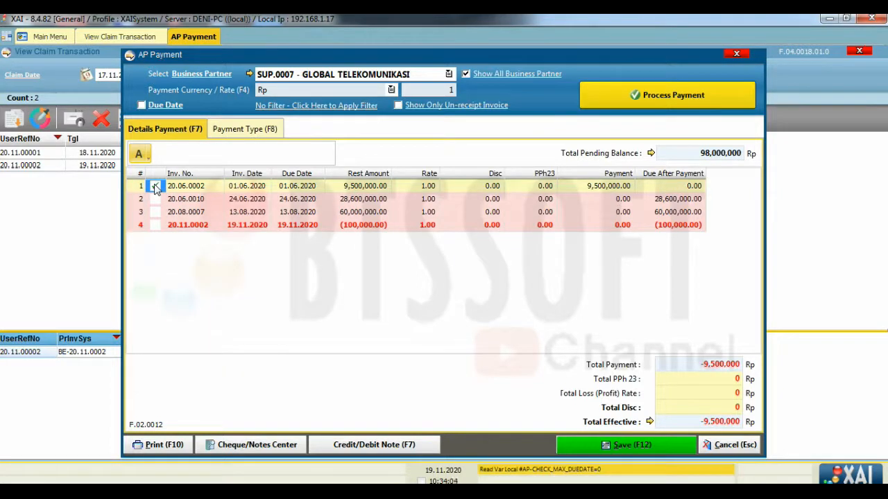
pyautogui.click(155, 226)
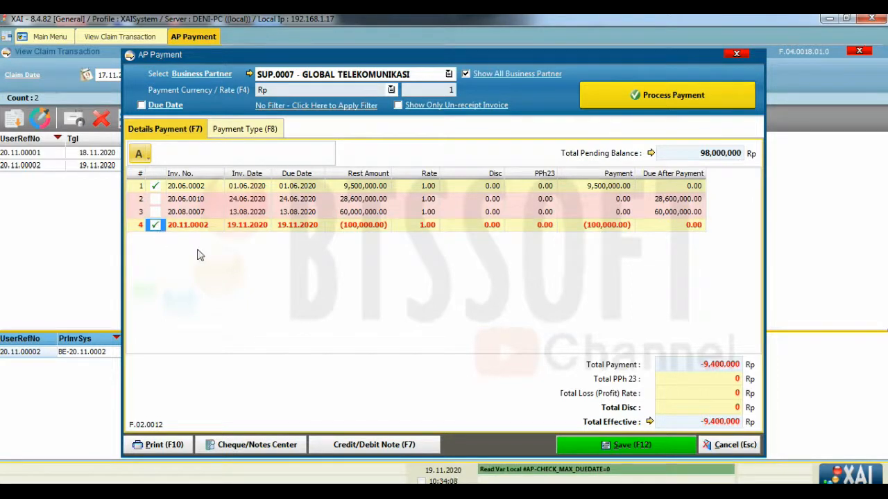
pyautogui.moveTo(693, 368); pyautogui.dragTo(742, 365)
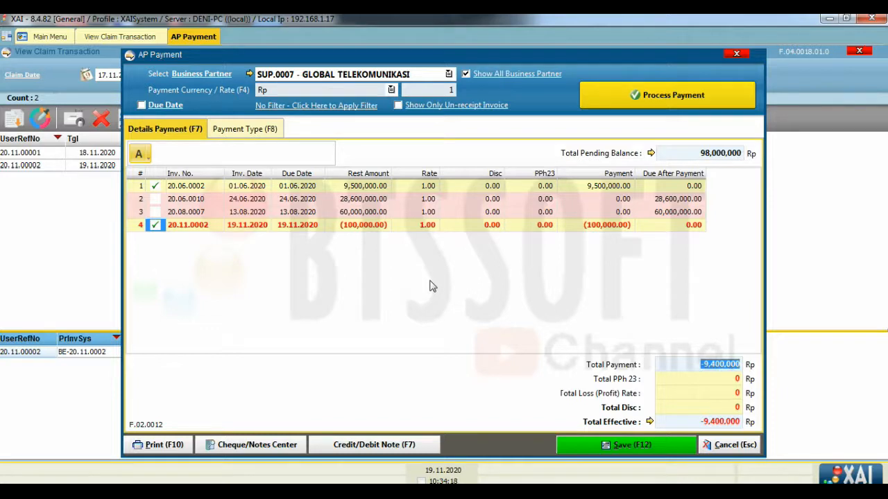
pyautogui.click(154, 226)
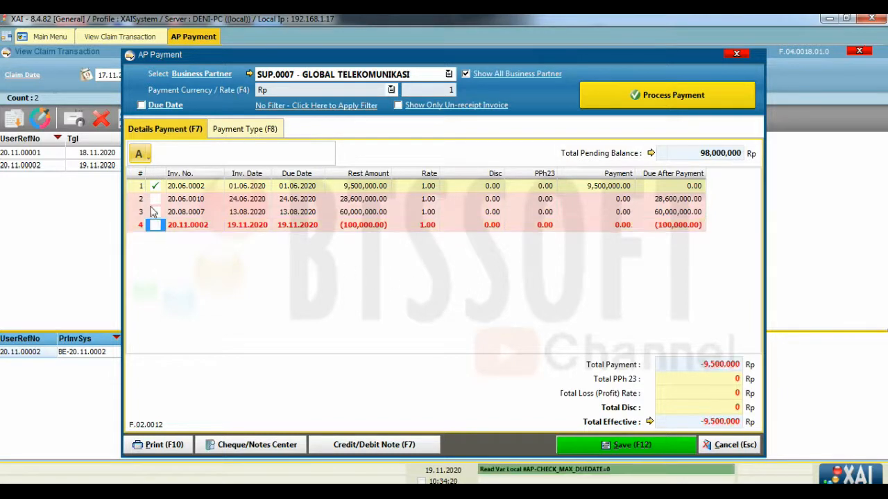
pyautogui.click(154, 185)
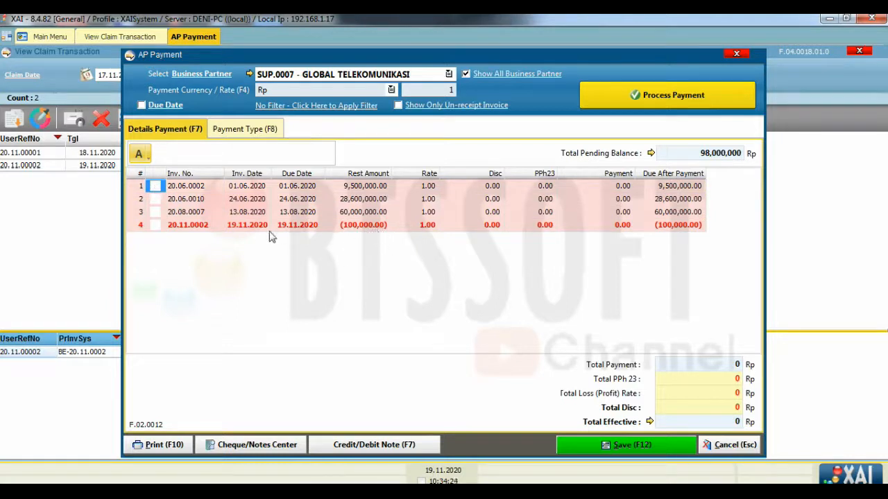
# Show the invoice details of the 100,000 refund invoice, check its product line and note, and close the details and the supplier's payment list
pyautogui.click(242, 229)
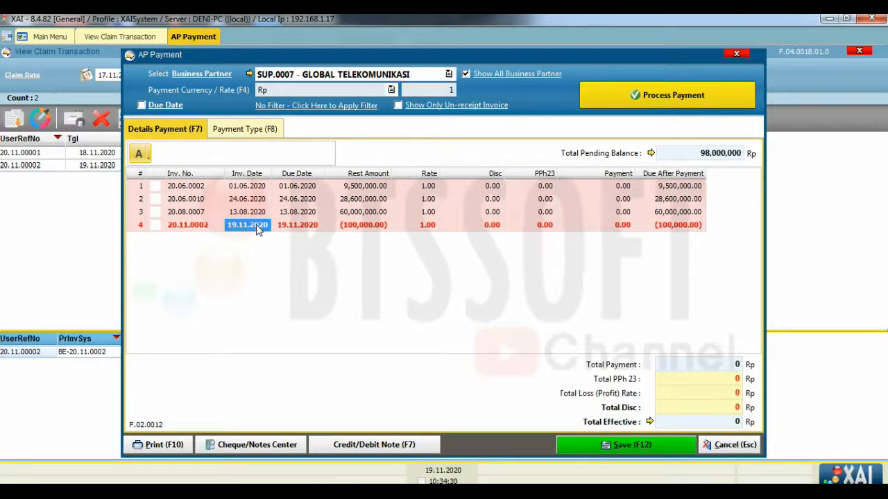
pyautogui.rightClick(258, 230)
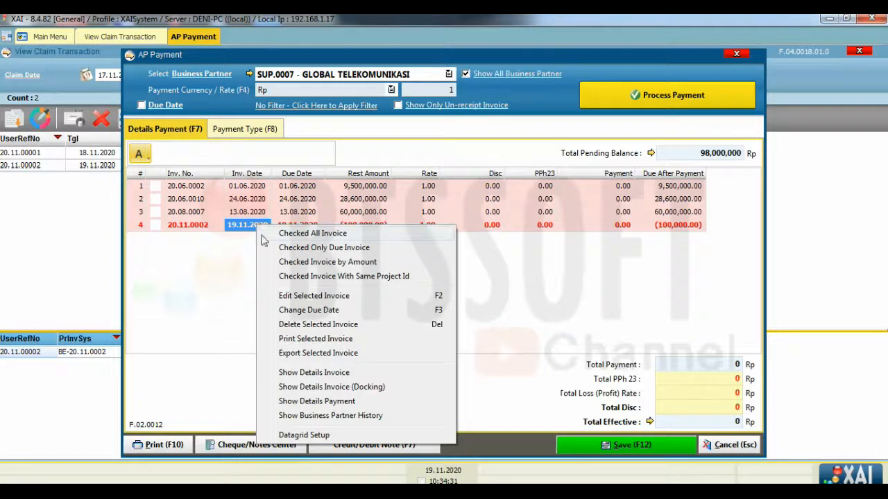
pyautogui.click(314, 373)
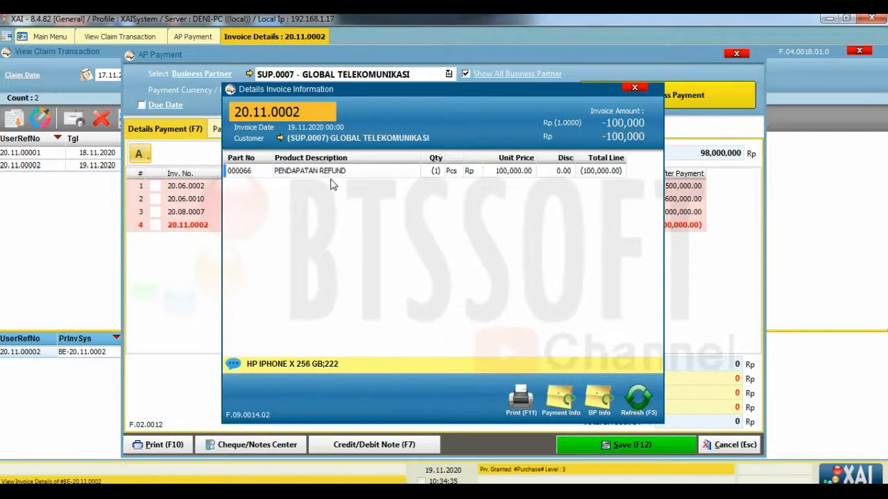
pyautogui.click(337, 171)
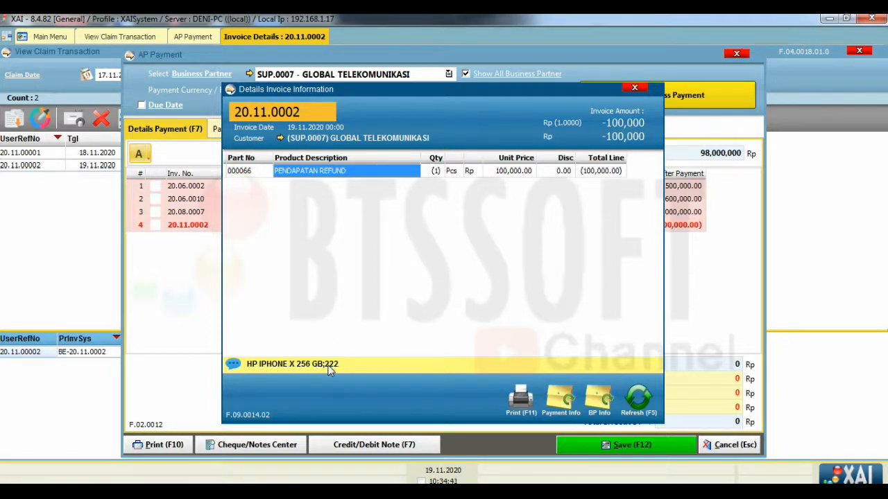
pyautogui.click(632, 91)
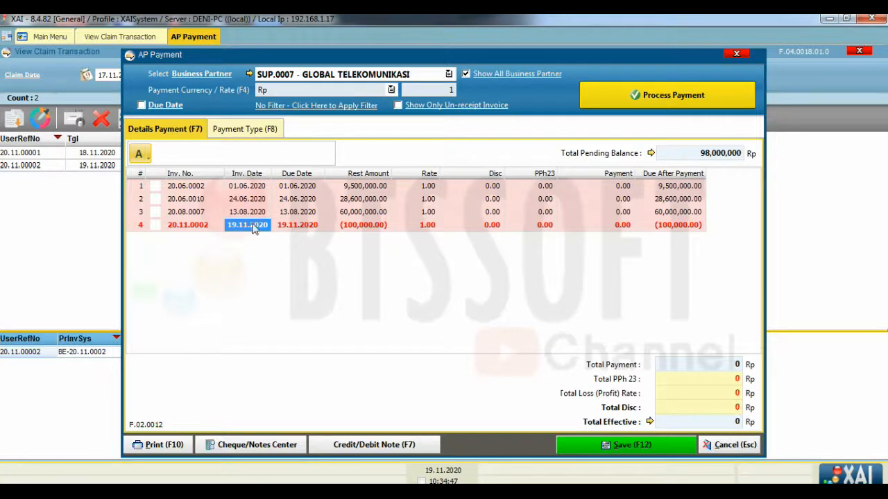
pyautogui.click(205, 228)
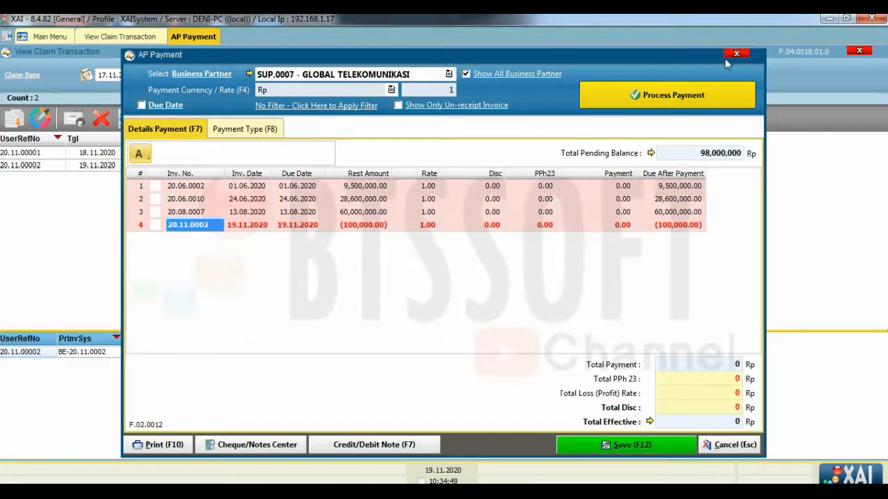
pyautogui.click(736, 54)
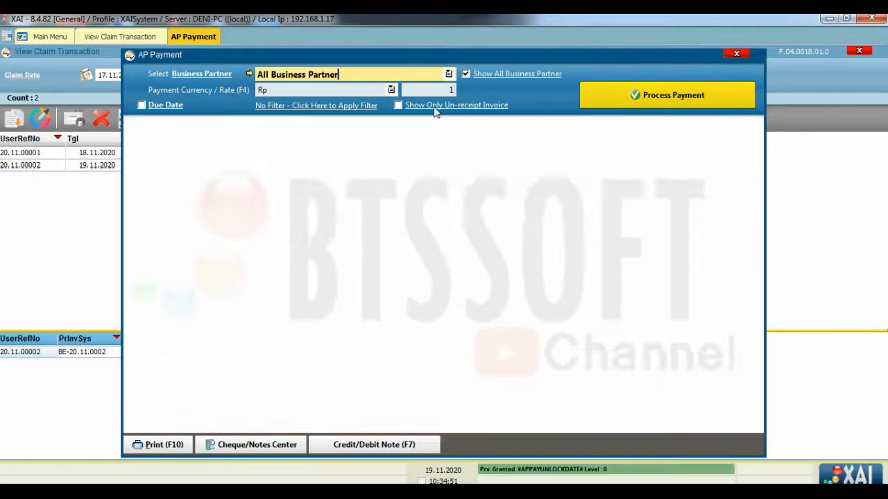
# Reopen the refund data list and link the claim details of the November iPhone refund transaction in a maximized window
pyautogui.click(50, 36)
pyautogui.click(70, 73)
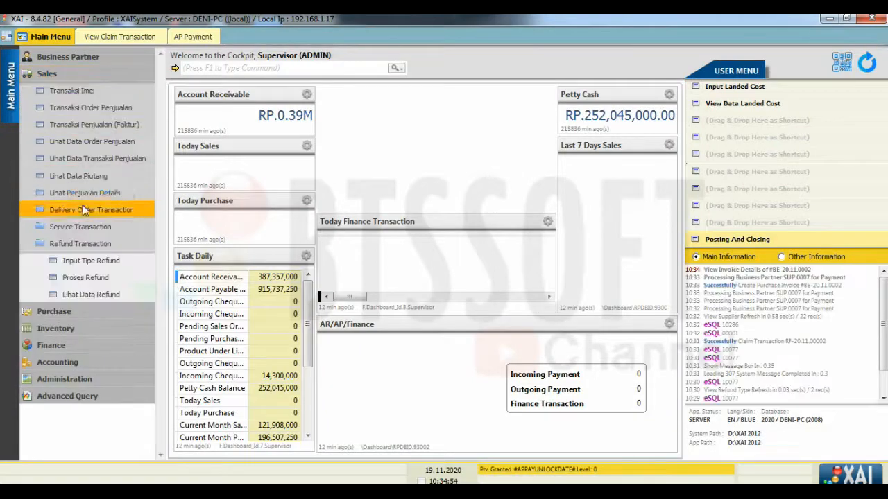
pyautogui.click(92, 294)
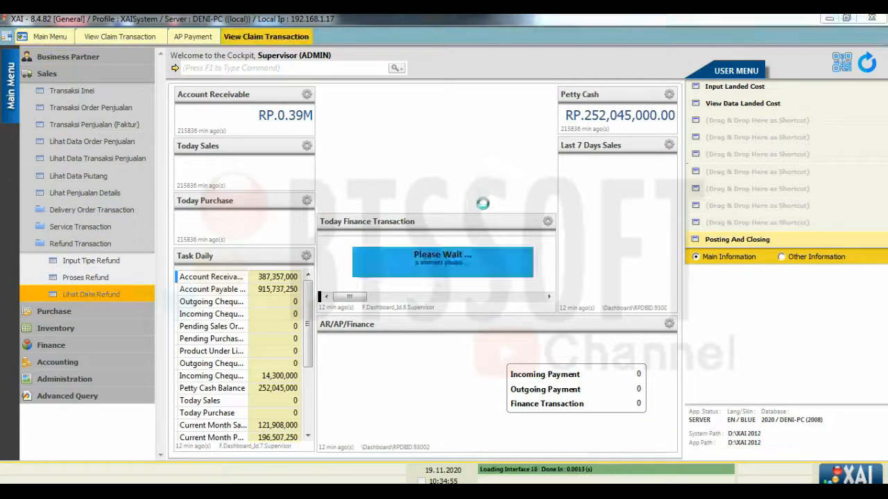
pyautogui.rightClick(306, 199)
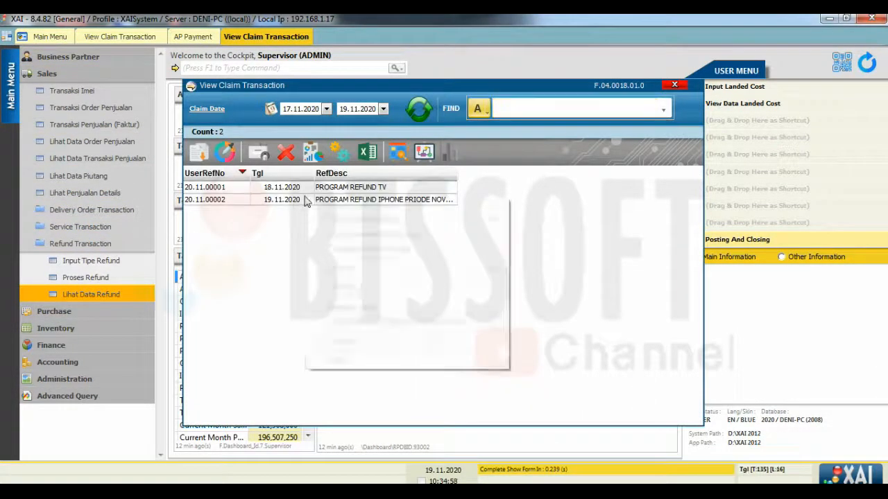
pyautogui.moveTo(353, 288)
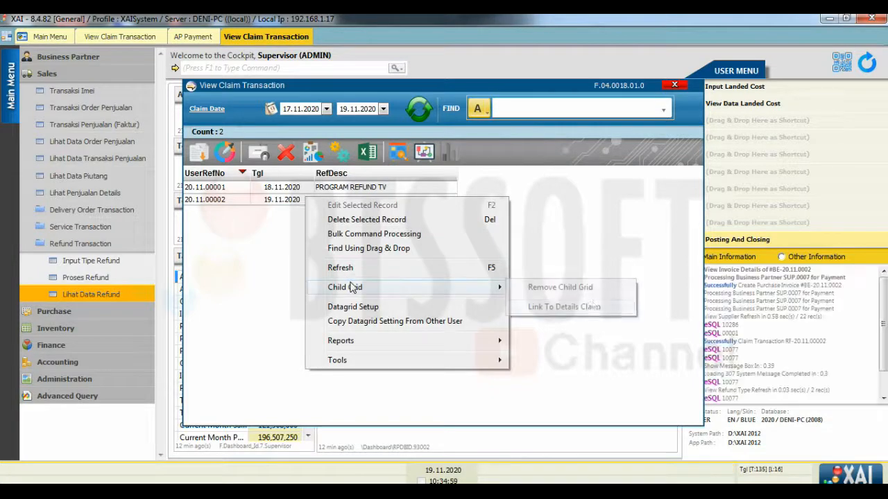
pyautogui.click(596, 310)
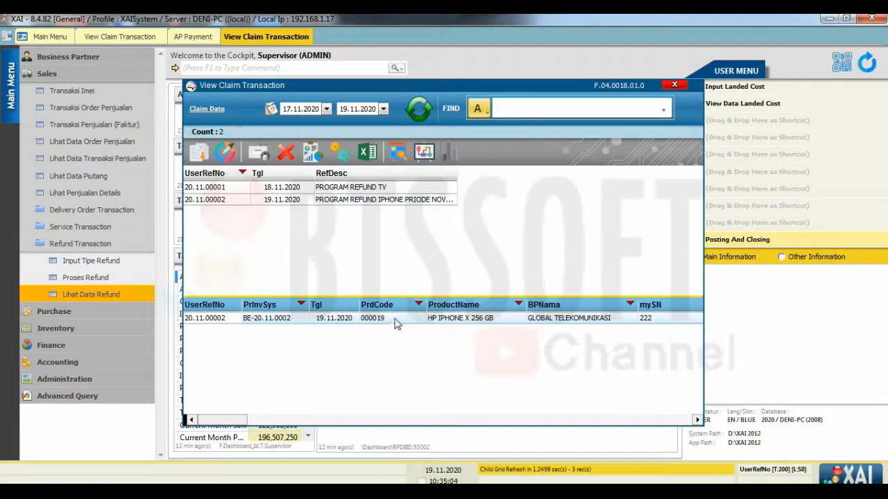
pyautogui.doubleClick(489, 86)
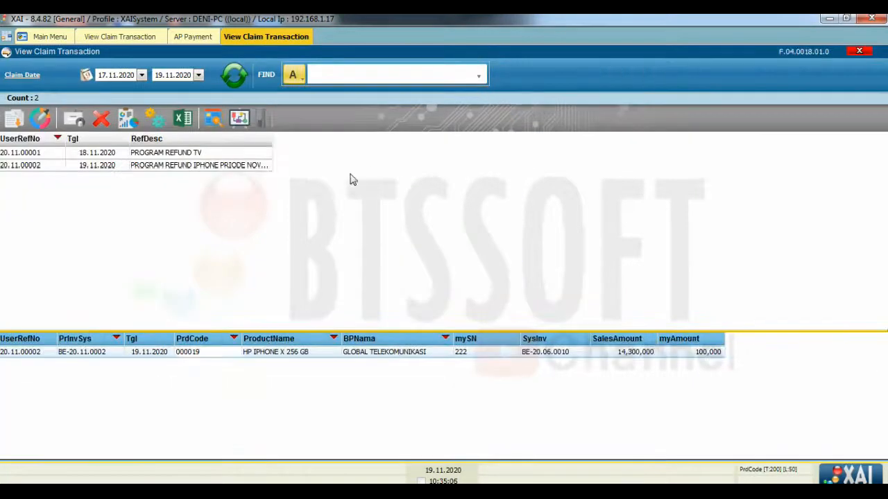